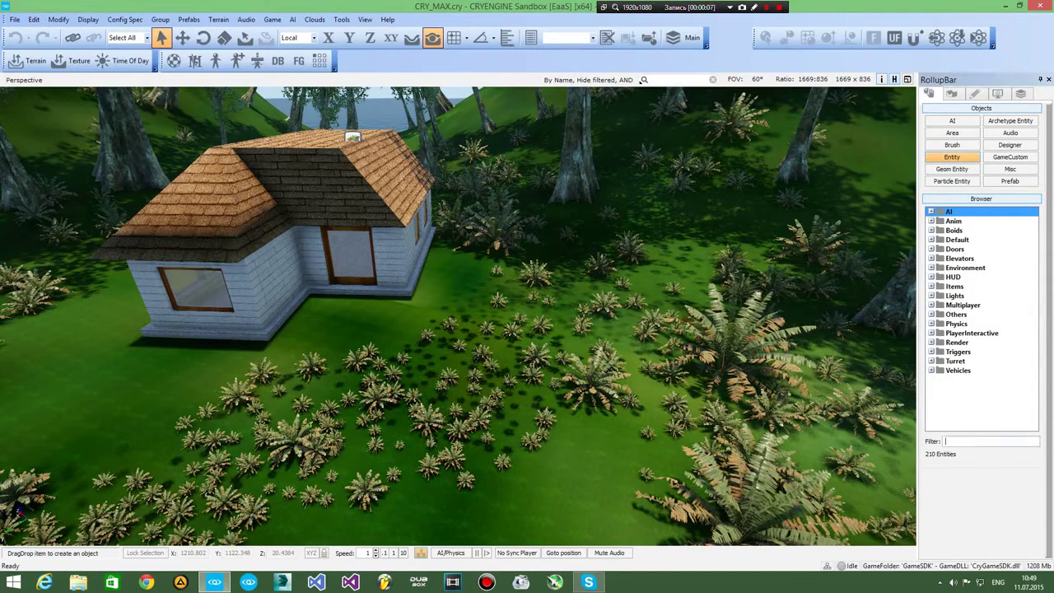
Filter the entity browser for Wind and place a WindArea entity on the grass in front of the house
text(Wind)
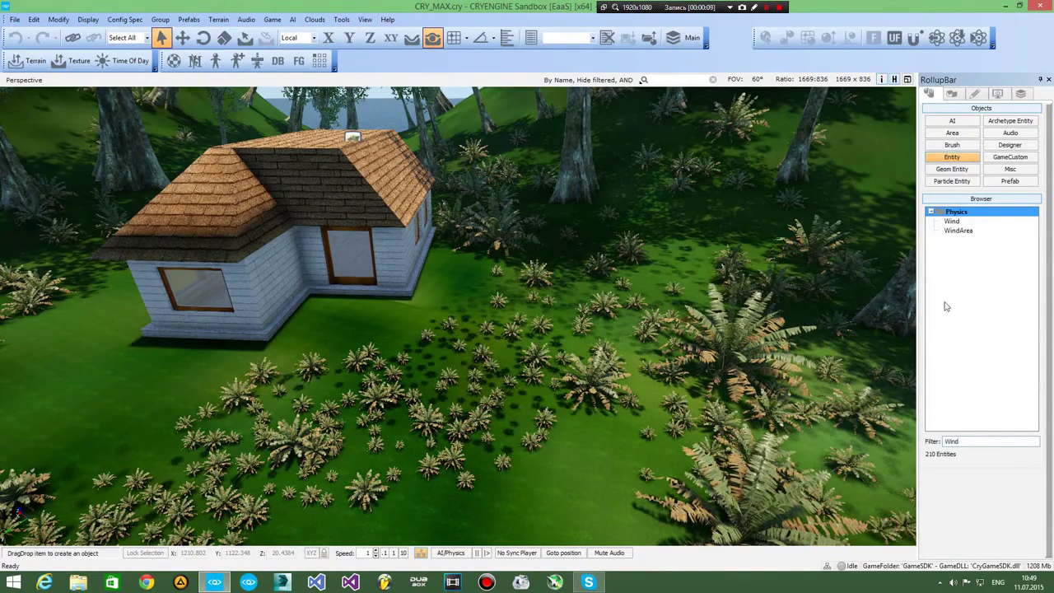
click(965, 236)
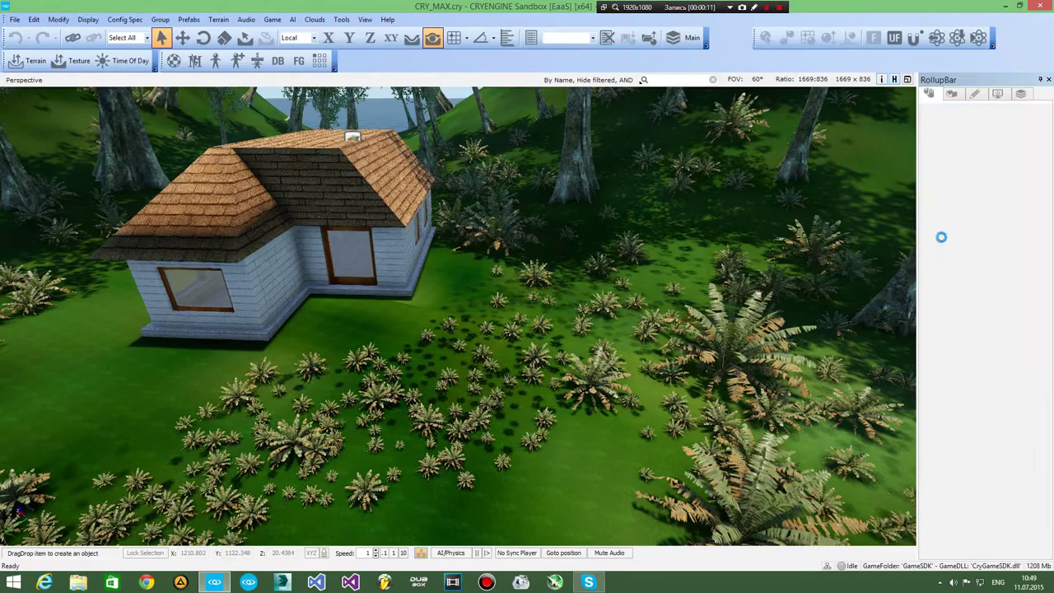
click(497, 344)
key(s)
right_drag(497, 343, 496, 321)
key(1)
scroll(498, 340, down, 5)
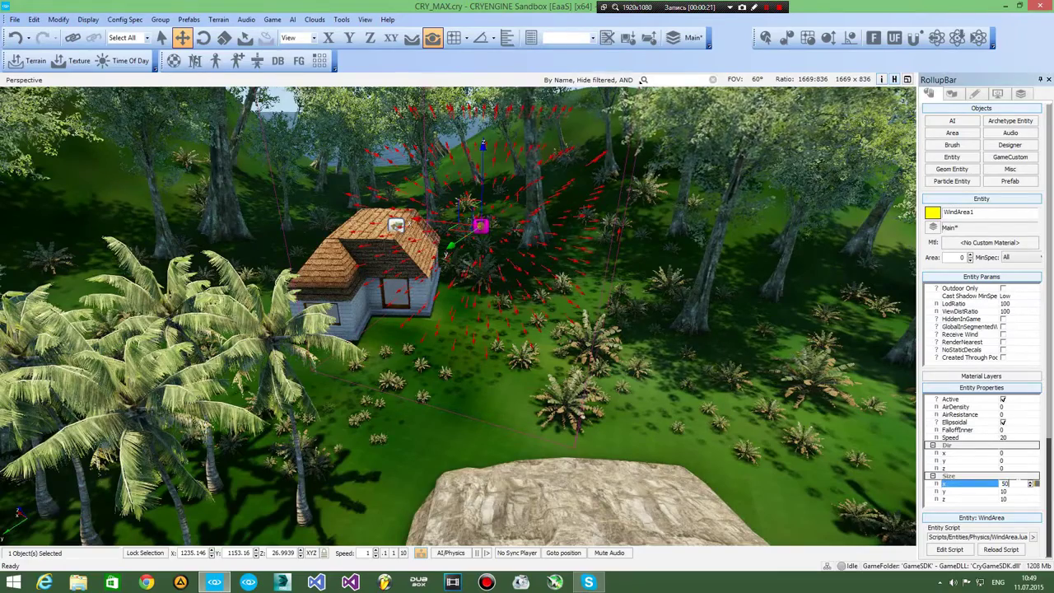
Set the wind area's size to x 50, y 50 and z 30 so it covers the island's trees
click(1005, 492)
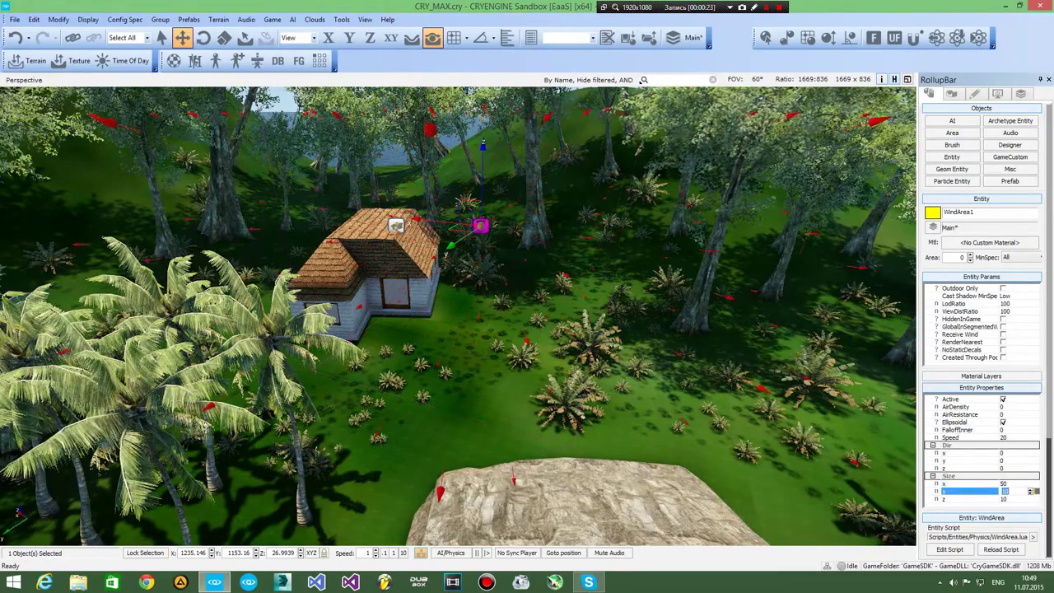
text(50)
click(1005, 500)
text(30)
mouse_move(527, 313)
right_down()
mouse_move(494, 387)
mouse_move(532, 321)
right_up()
key(s)
key(w)
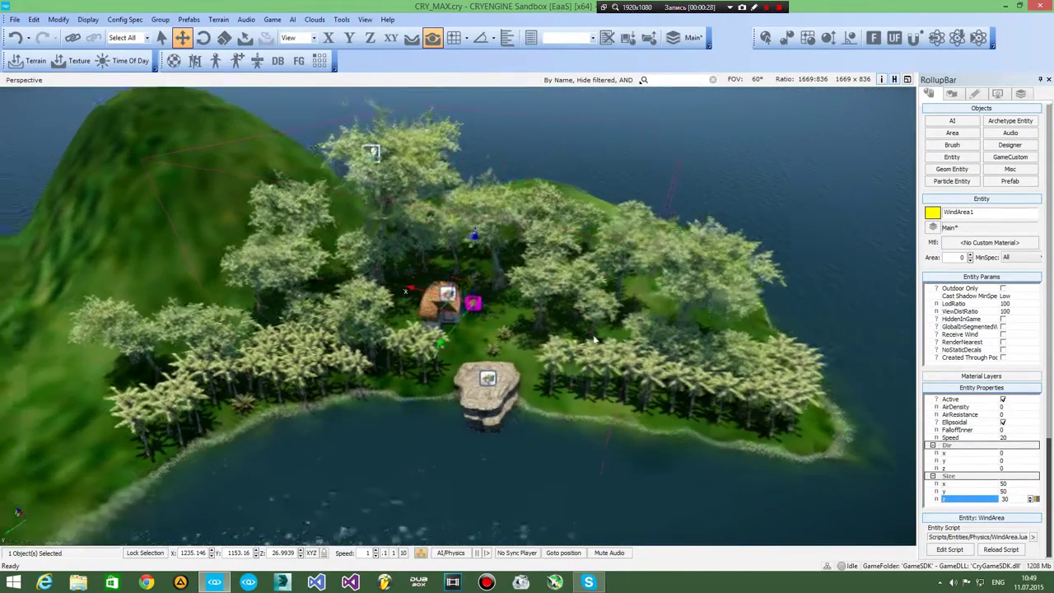
Set the wind direction to x 0.6, y 18.9, z 2.4 and the wind speed to 100
click(1008, 461)
drag(1031, 464, 1033, 459)
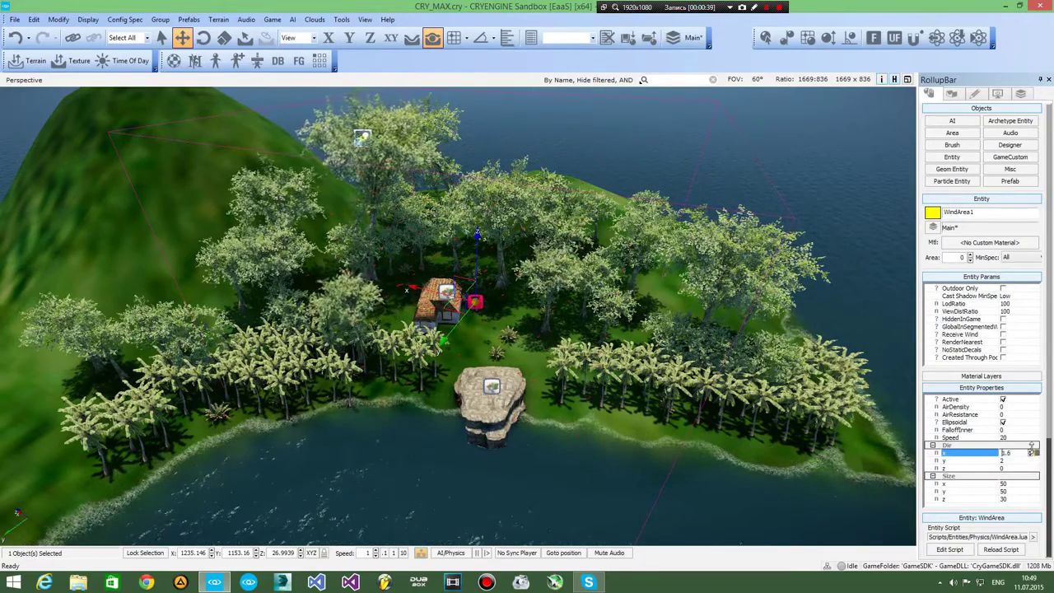
key(w)
right_drag(588, 332, 588, 332)
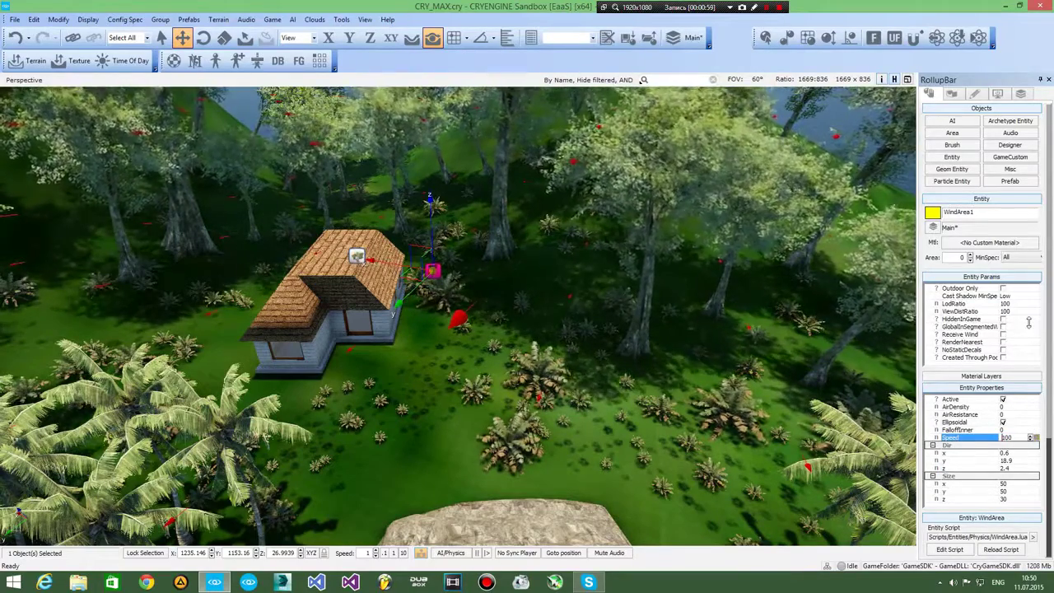
Examine how the trees and plants around the house sway in the wind, in the editor and in game mode
key(w)
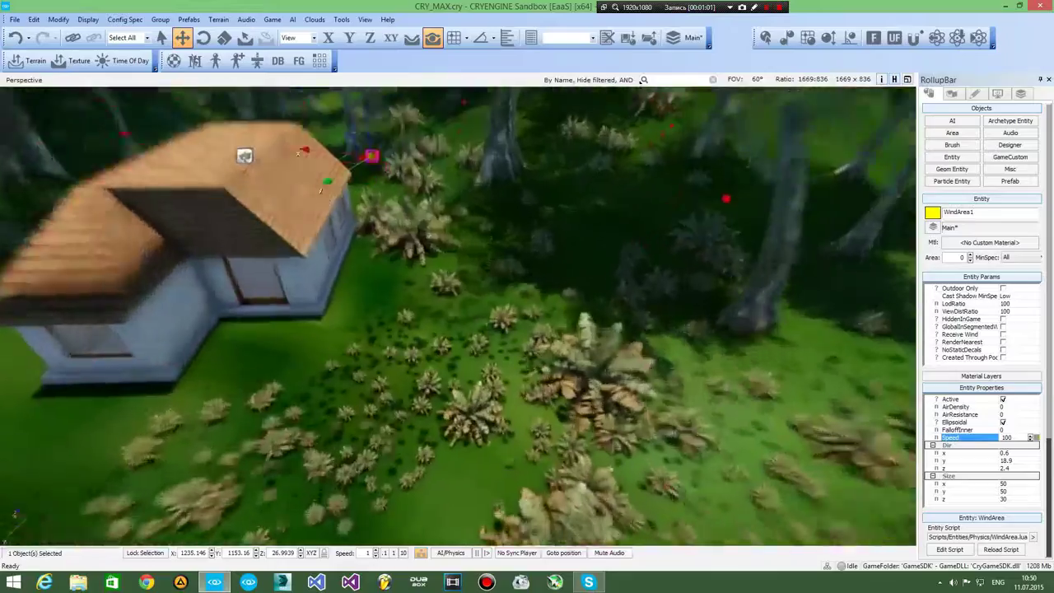
key(s)
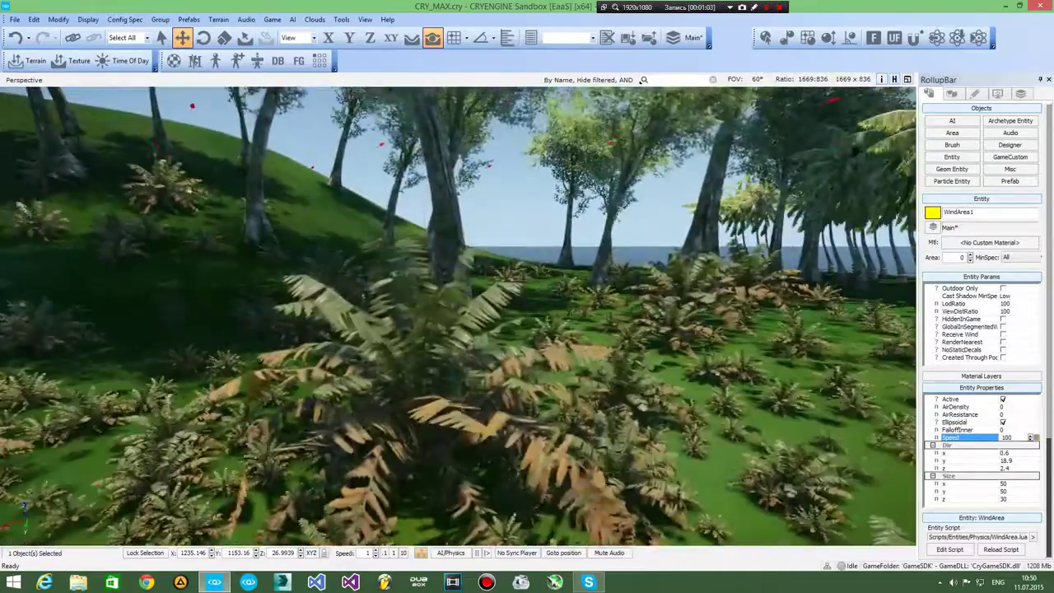
key(w)
key(s)
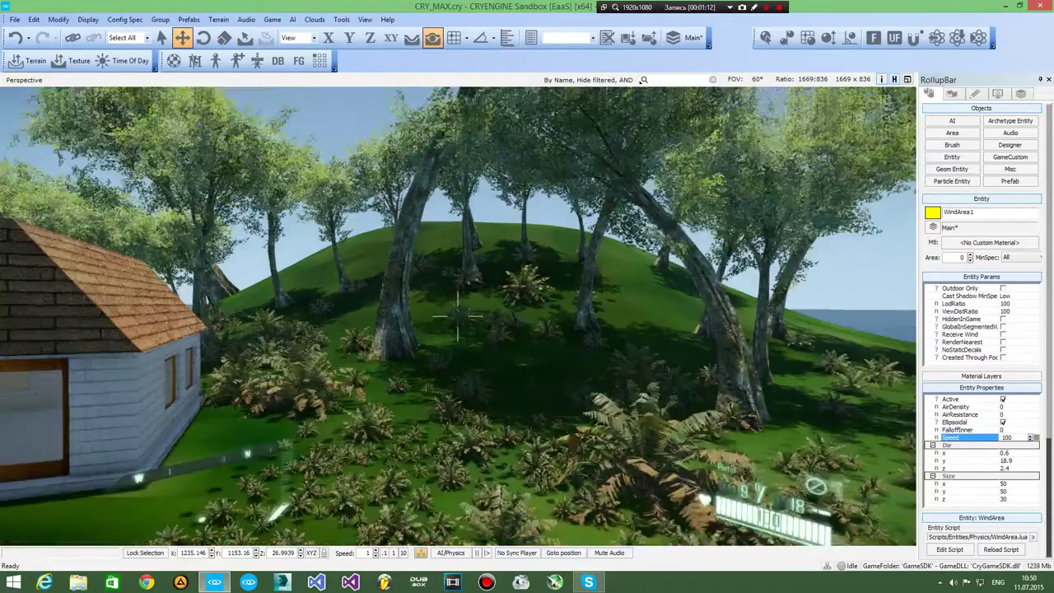
key(ctrl+g)
key(w)
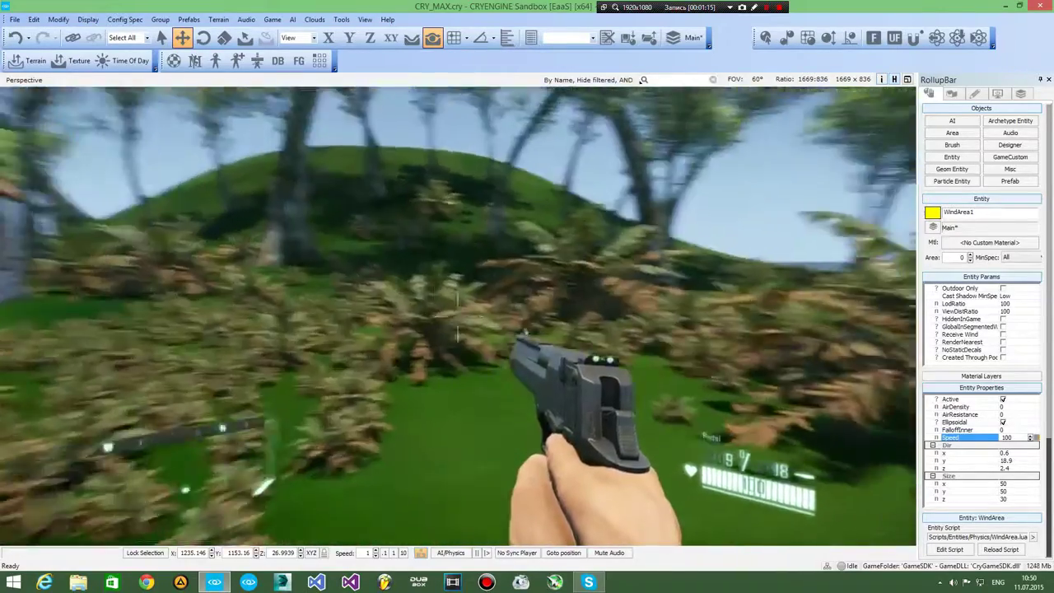
key(s)
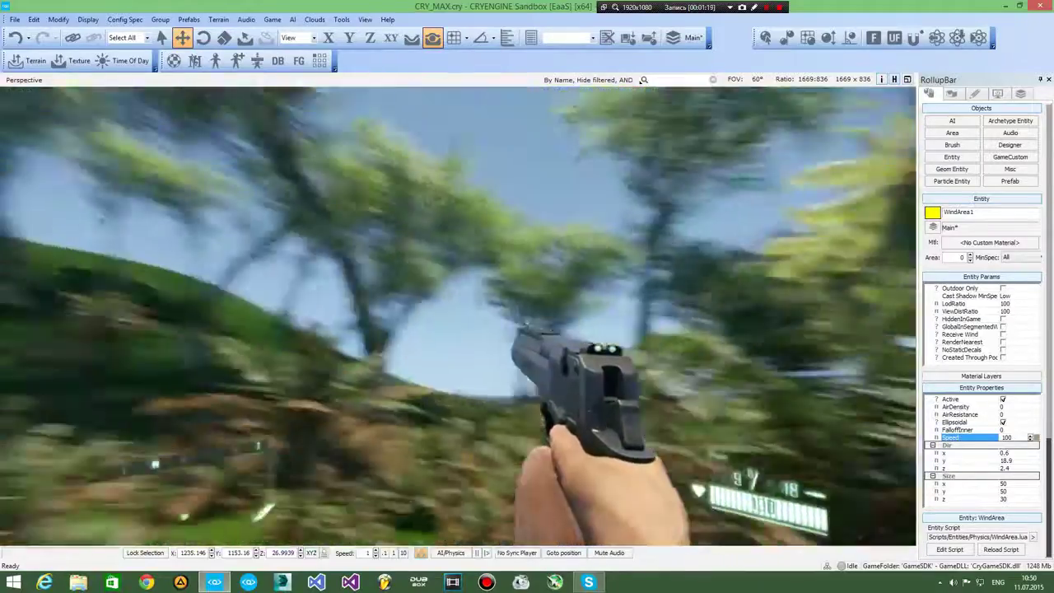
key(Escape)
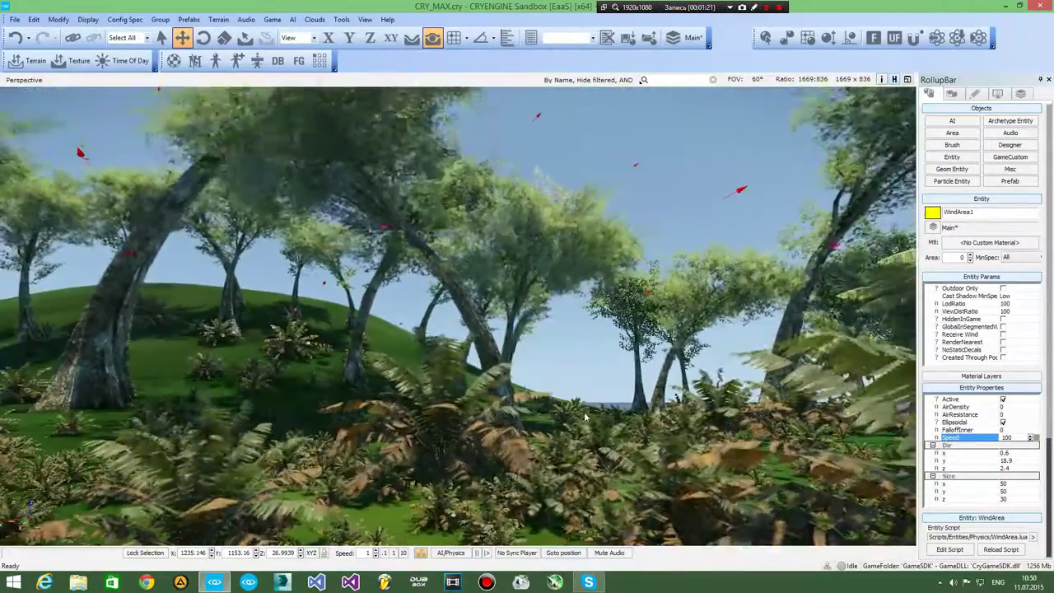
Lower the wind area's speed to 40 and then to 30, keeping the ellipsoidal option on
text(40)
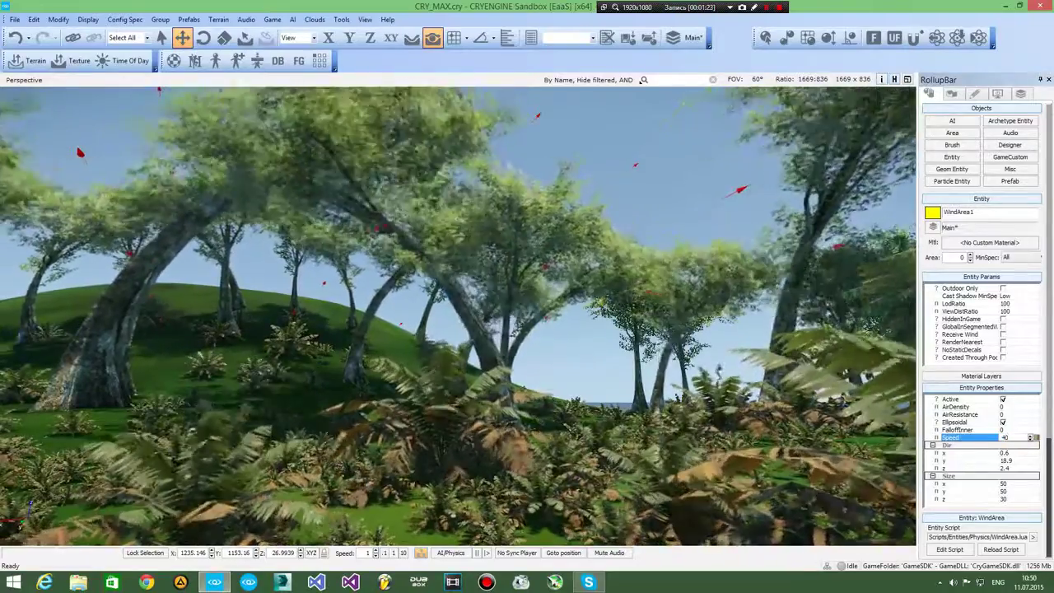
right_drag(597, 439, 597, 449)
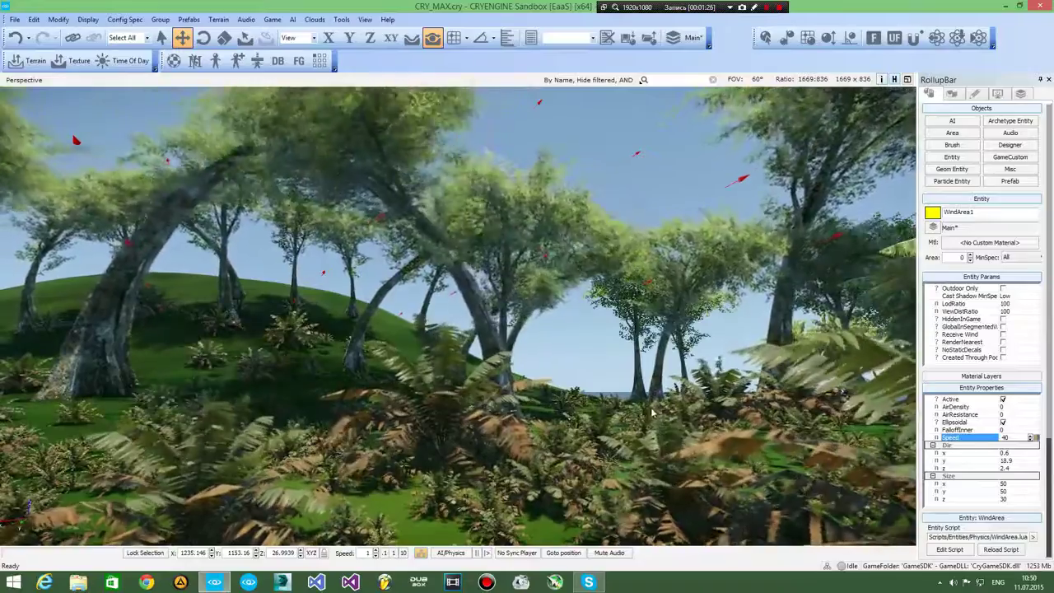
click(1027, 424)
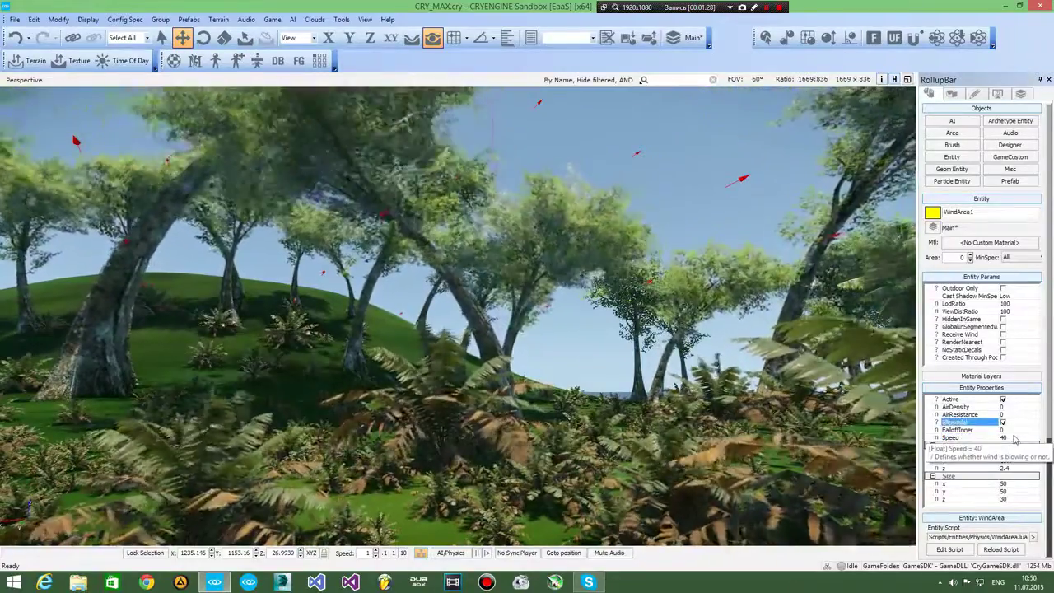
click(1006, 438)
click(1007, 431)
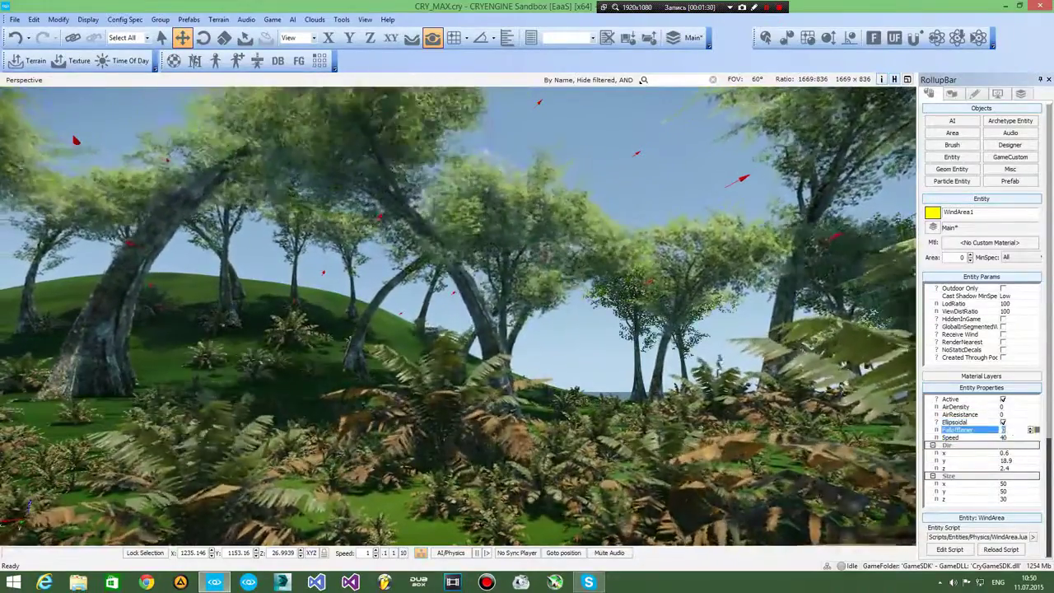
click(1006, 437)
text(3)
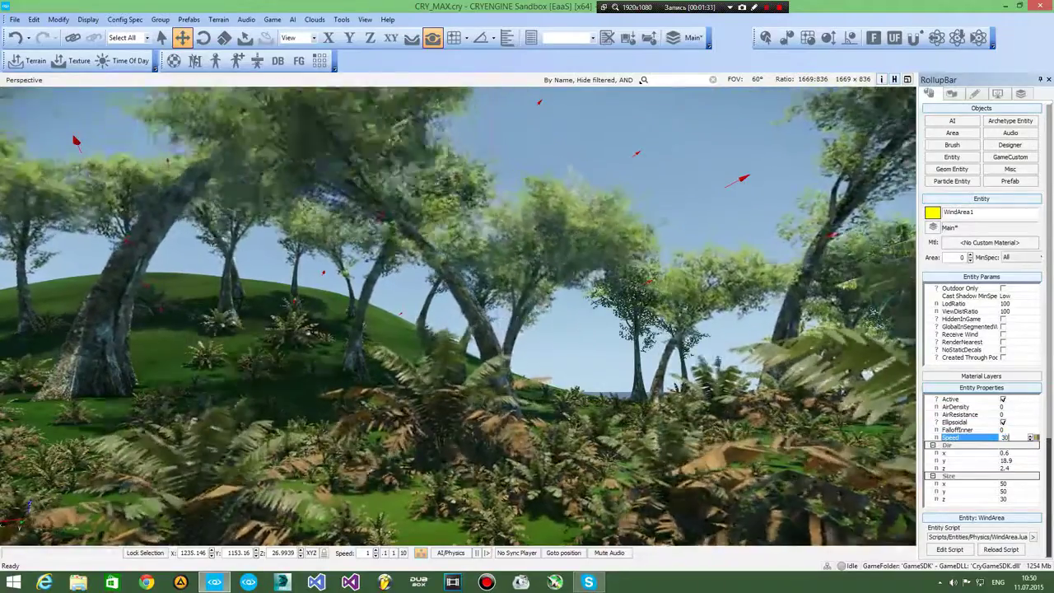
click(1006, 422)
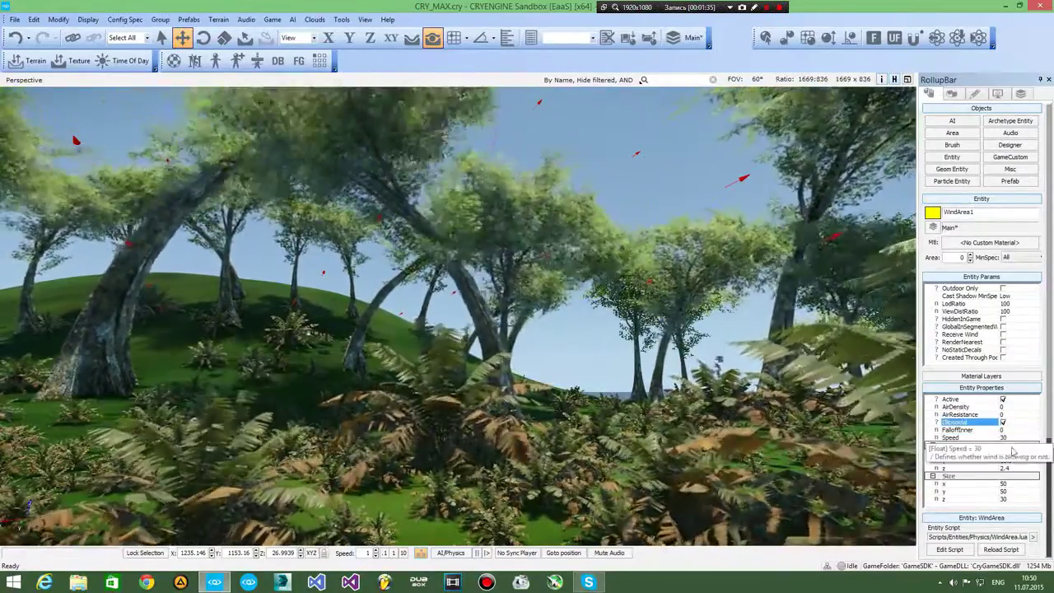
Set the wind area's direction to x 1, y 1 and z 0
click(1017, 460)
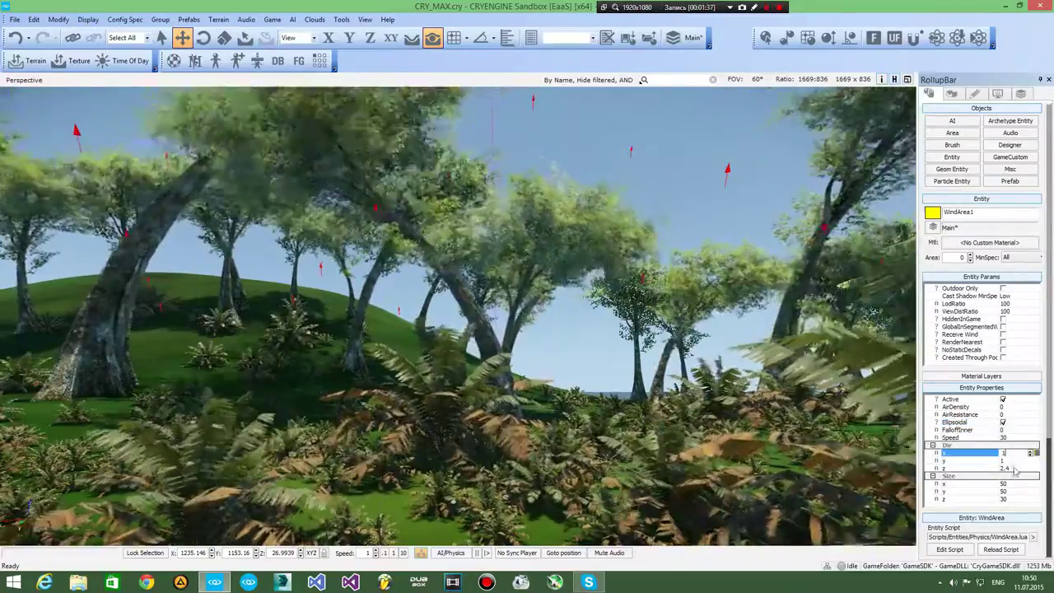
click(1014, 467)
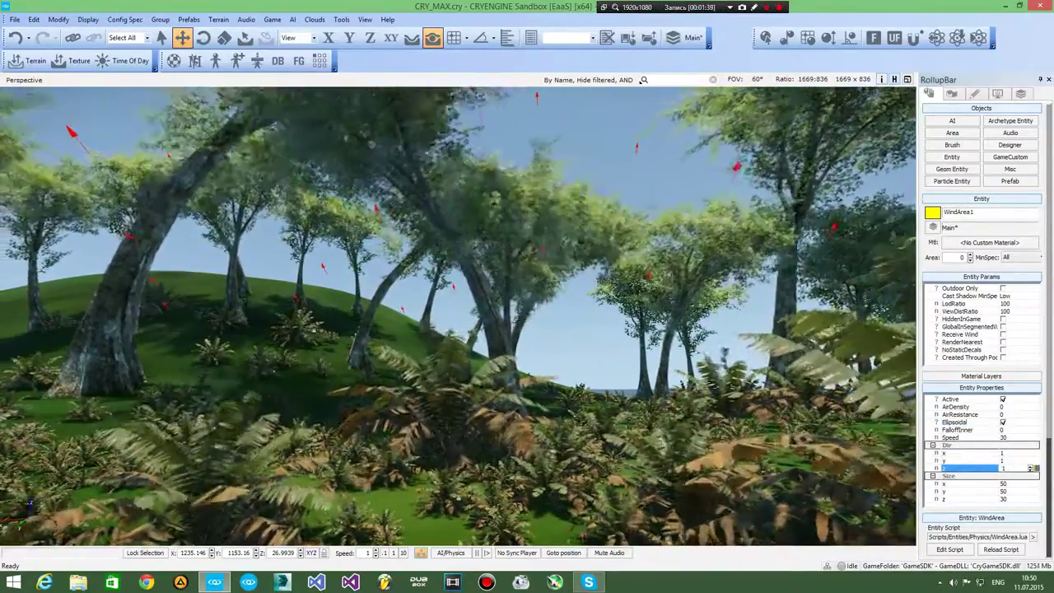
drag(1014, 467, 906, 468)
text(0)
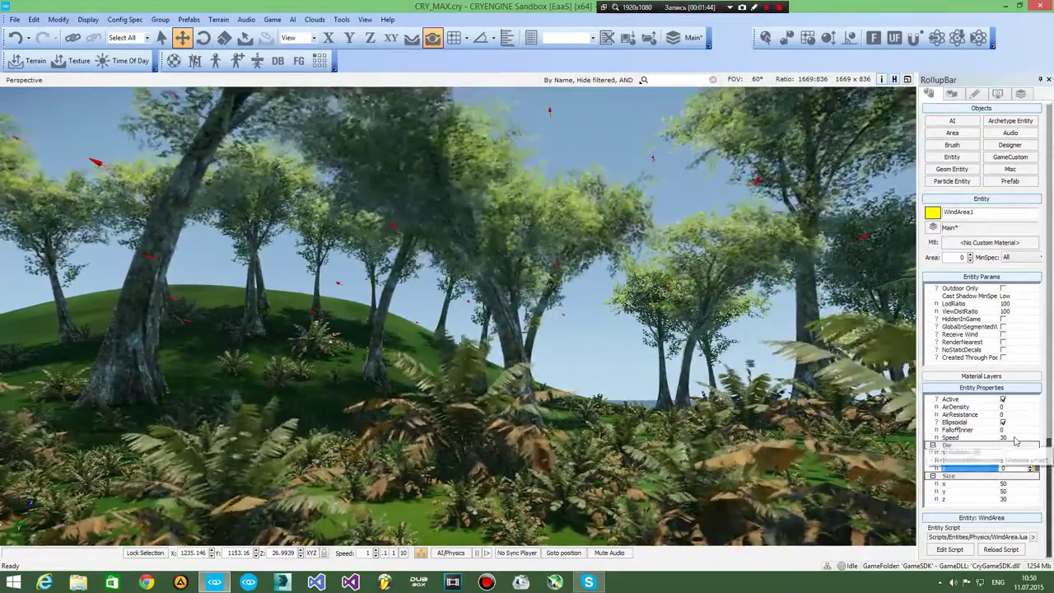
Reduce the wind area's speed to 7.3 and check the tree movement
click(1014, 439)
drag(1031, 439, 1034, 516)
right_drag(692, 346, 680, 323)
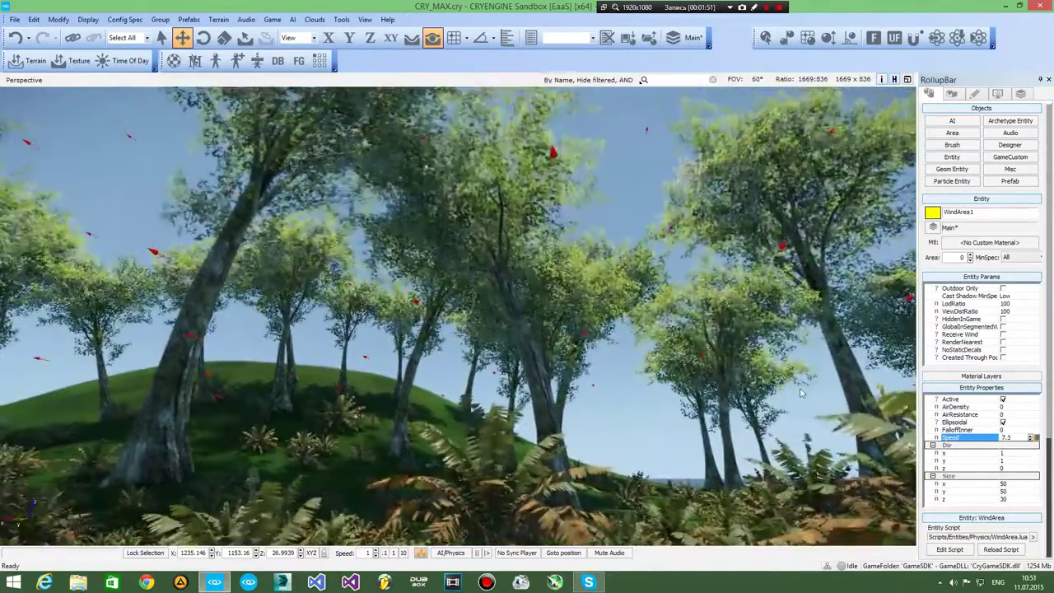
Place a dark cloth entity upright on the open grass in front of the house and deselect it
right_drag(609, 206, 720, 268)
click(724, 265)
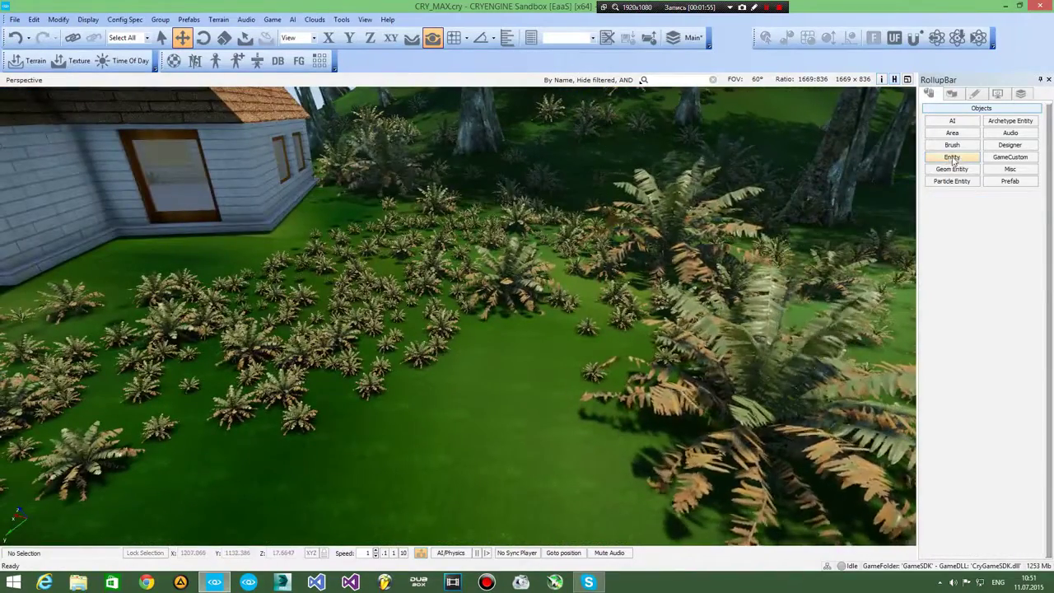
click(953, 159)
drag(956, 306, 404, 437)
key(3)
drag(397, 354, 402, 405)
key(2)
right_drag(402, 405, 472, 378)
click(473, 377)
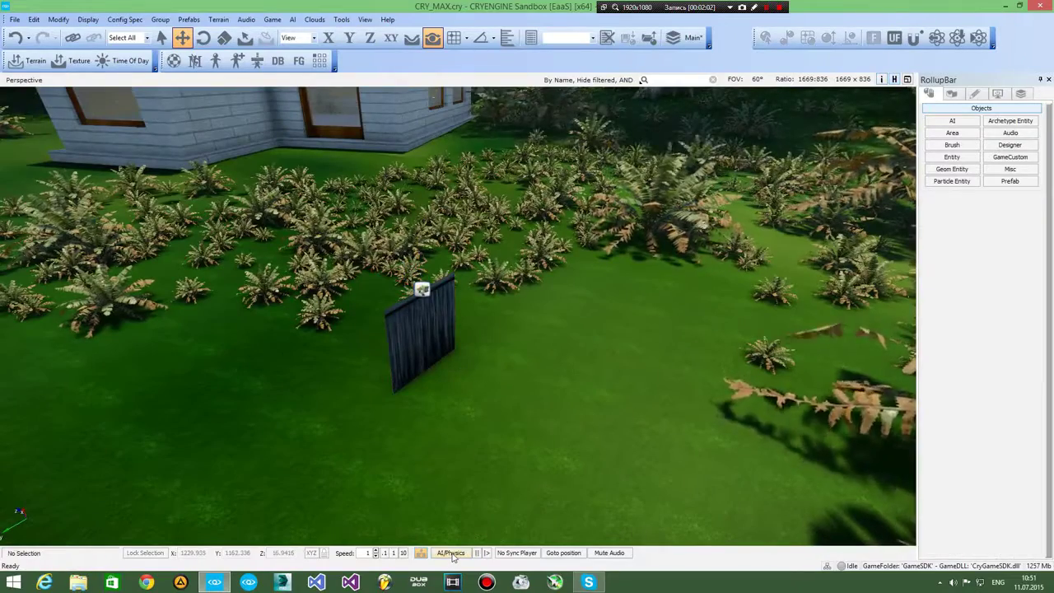
Turn on the AI/Physics simulation and view the cloth reacting to the wind
click(453, 558)
right_drag(451, 471, 426, 283)
key(w)
key(s)
key(w)
Select the wind area and set its size to 3 in x, y and z
click(317, 152)
right_drag(319, 168, 323, 222)
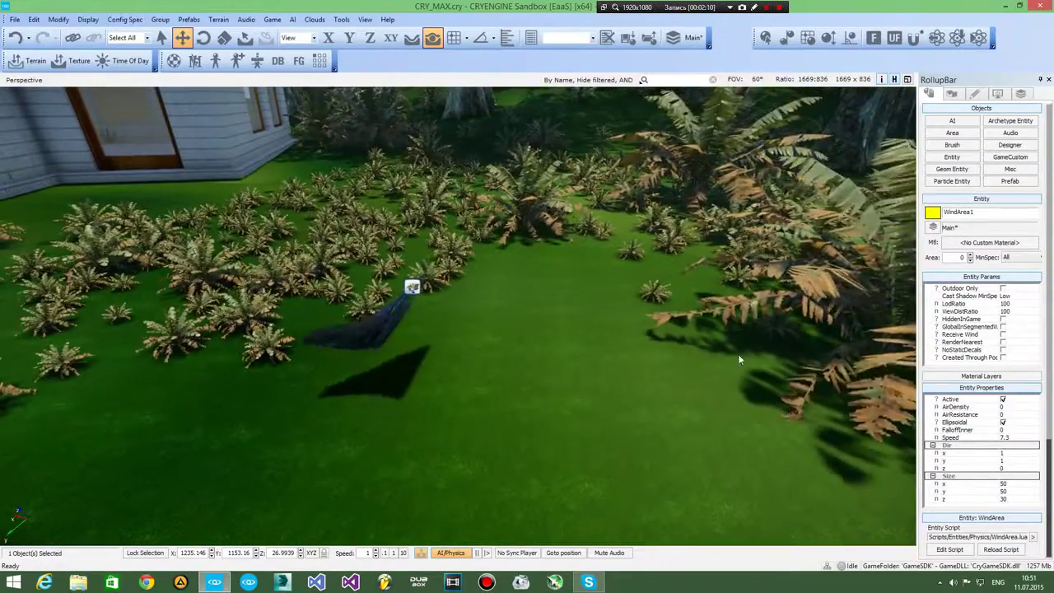
click(1001, 484)
text(3)
click(1015, 493)
text(3)
click(1014, 499)
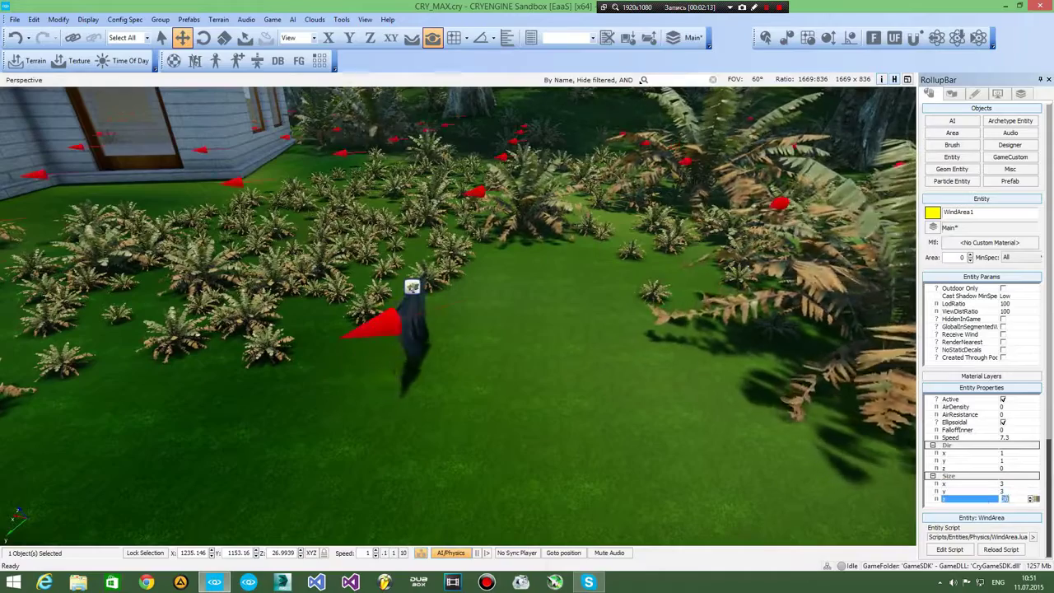
text(3)
Move the shrunken wind area down to the grass near the cloth
right_drag(626, 354, 400, 145)
key(s)
drag(496, 225, 511, 327)
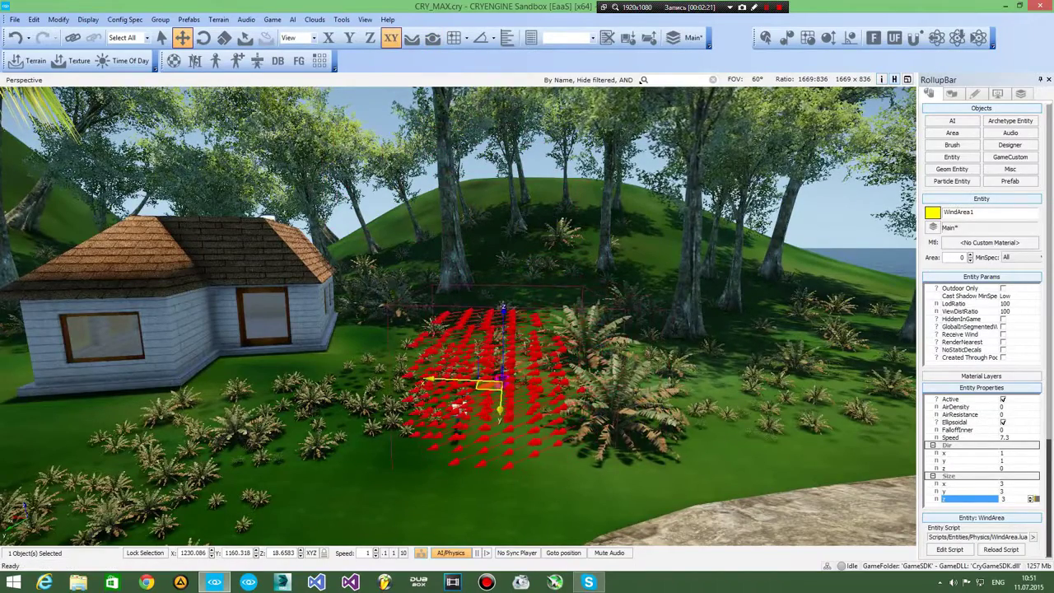
Set the y component of the wind direction to 0.1 while viewing the cloth up close
key(w)
key(w)
right_drag(626, 329, 504, 352)
key(s)
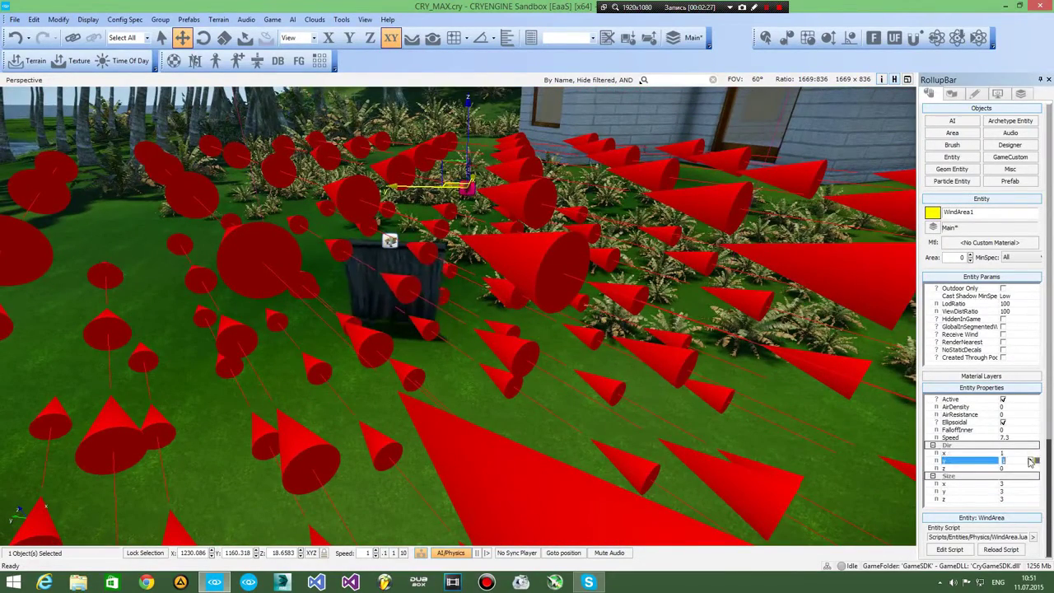
drag(1031, 460, 1035, 461)
Shift the wind area horizontally so that it is positioned closer to the cloth
key(w)
right_drag(577, 330, 643, 362)
key(a)
key(s)
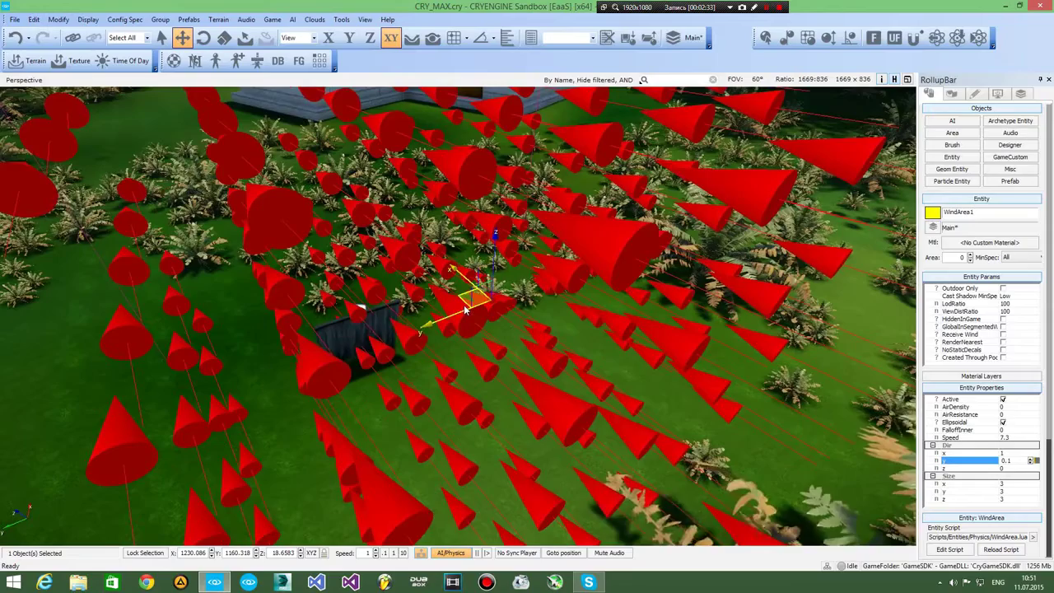
right_drag(466, 302, 565, 322)
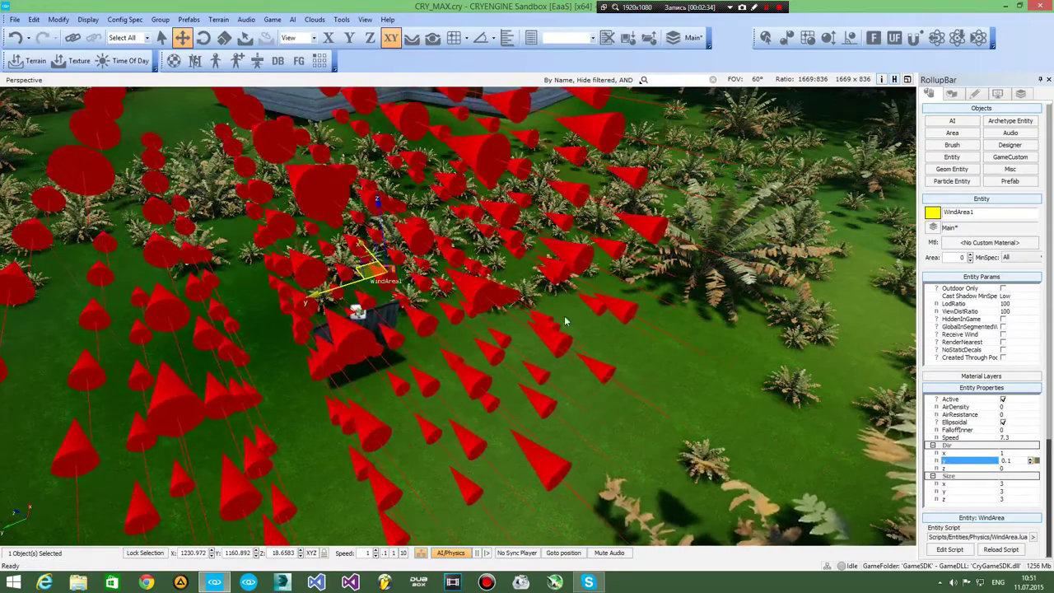
Raise the wind speed to 36.8 and preview the blowing cloth in game mode
click(1032, 438)
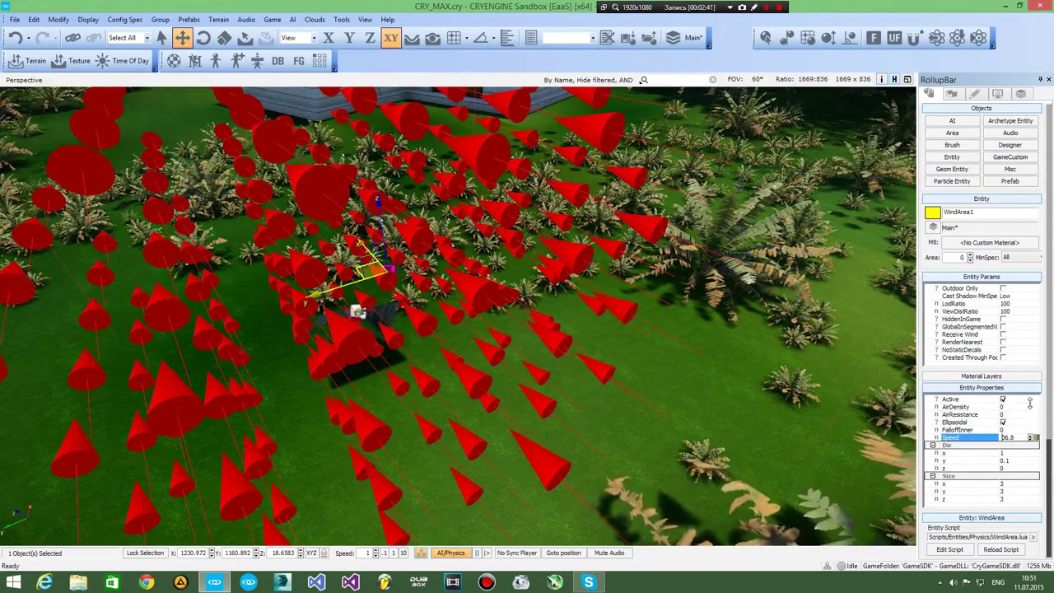
right_drag(358, 311, 550, 349)
key(ctrl+g)
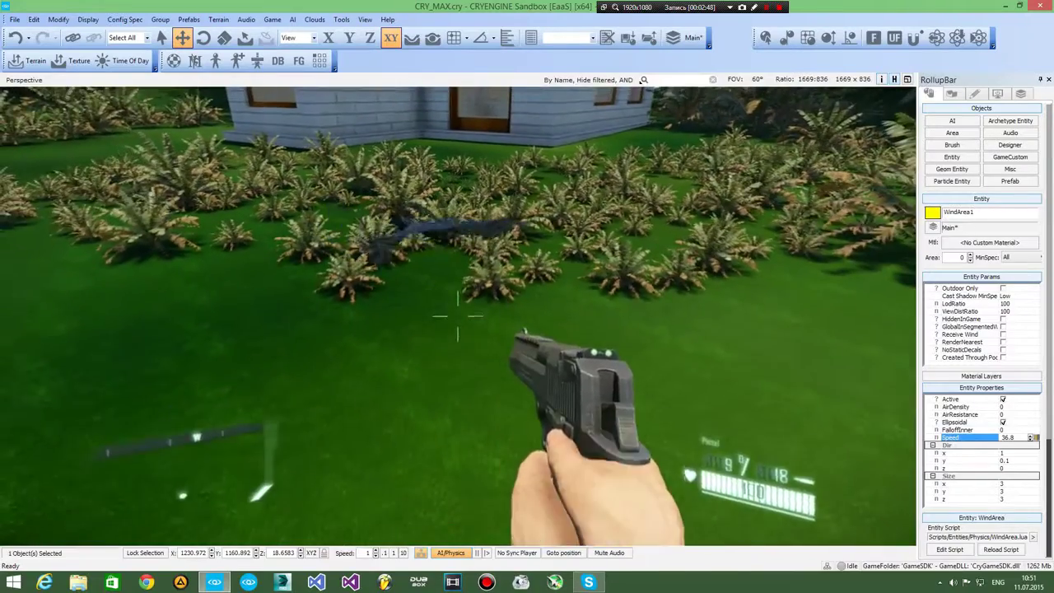
key(Escape)
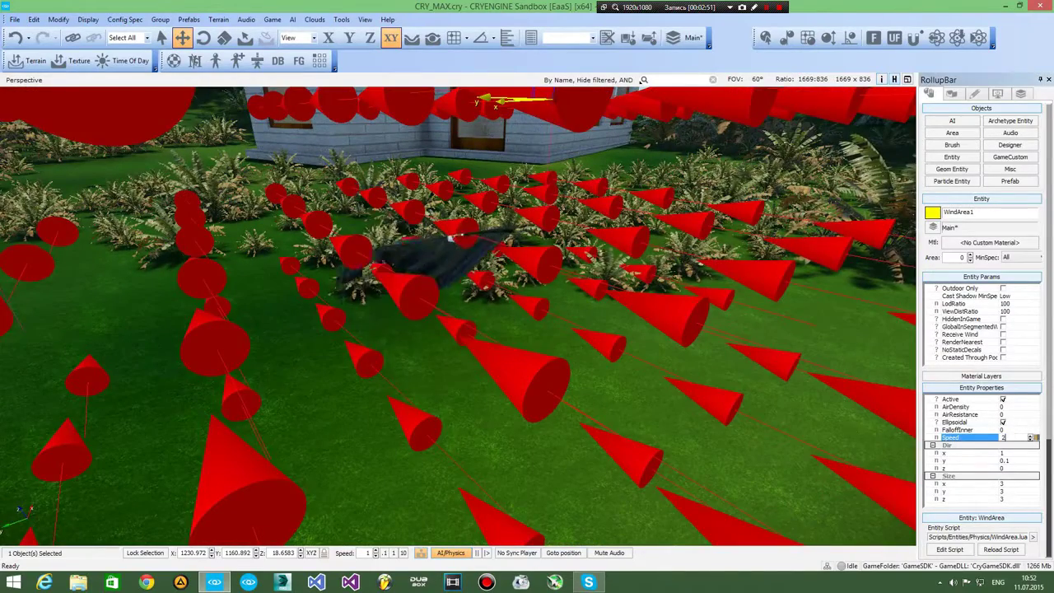
Set the wind area's speed to 20 and its inner falloff to 13
right_drag(854, 430, 842, 416)
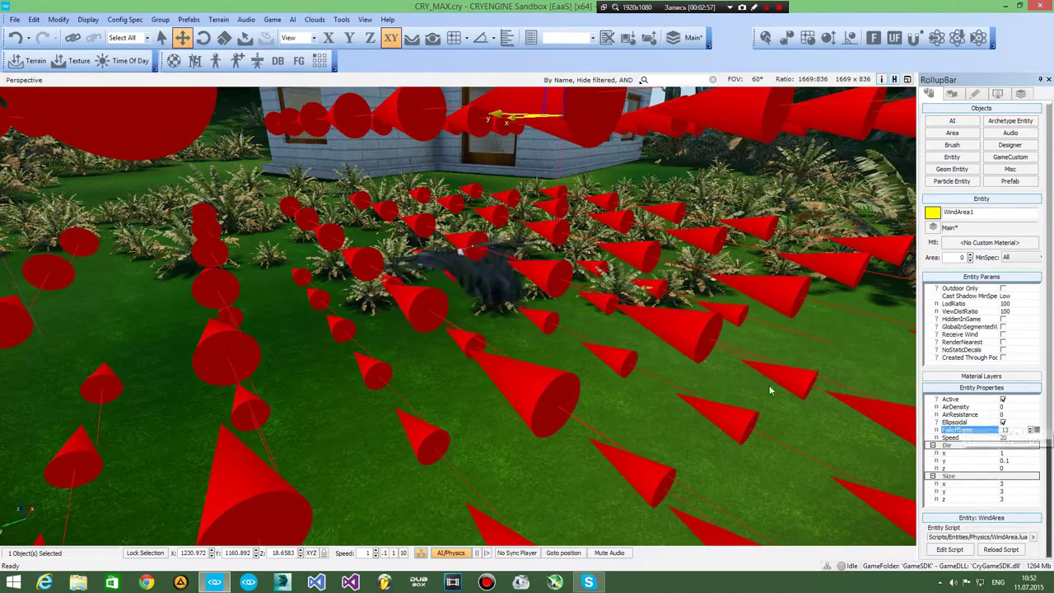
Lower the wind area's inner falloff to 3.6 and preview the blowing cloth in game mode
right_drag(846, 418, 845, 410)
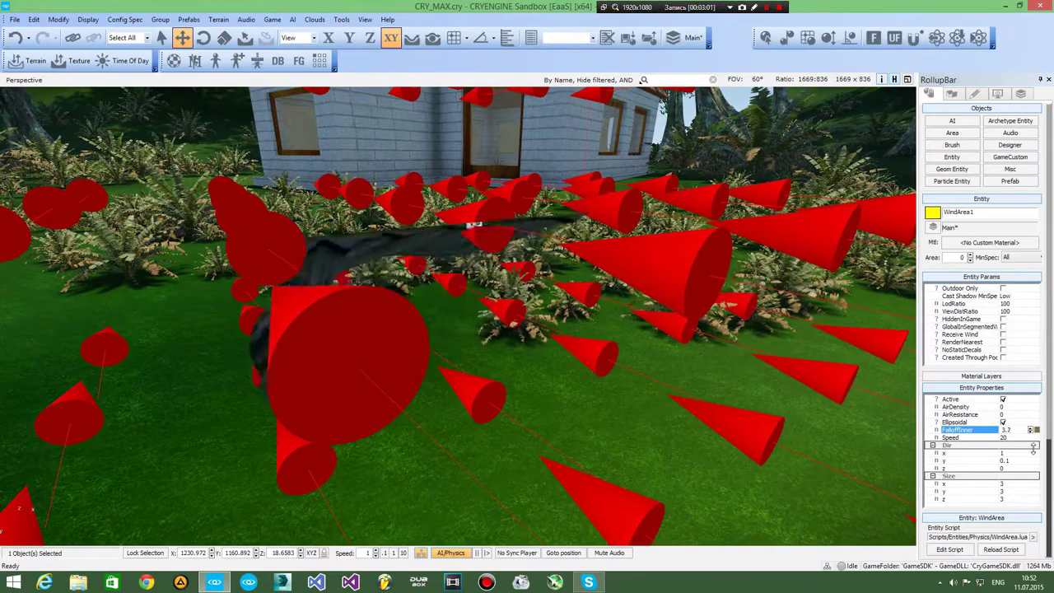
click(1030, 415)
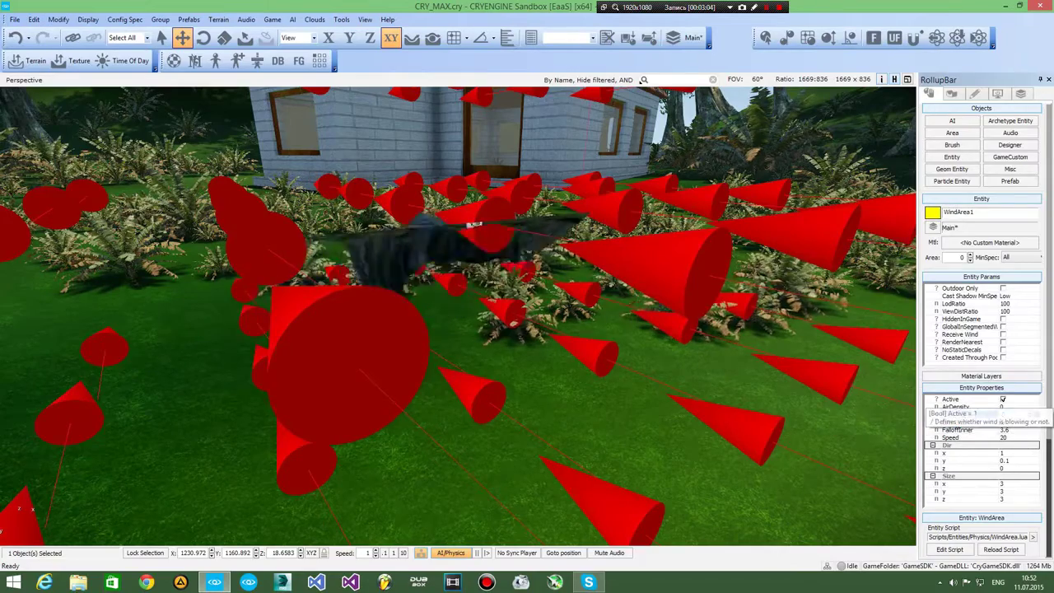
scroll(790, 206, down, 2)
click(791, 206)
key(ctrl+g)
key(w)
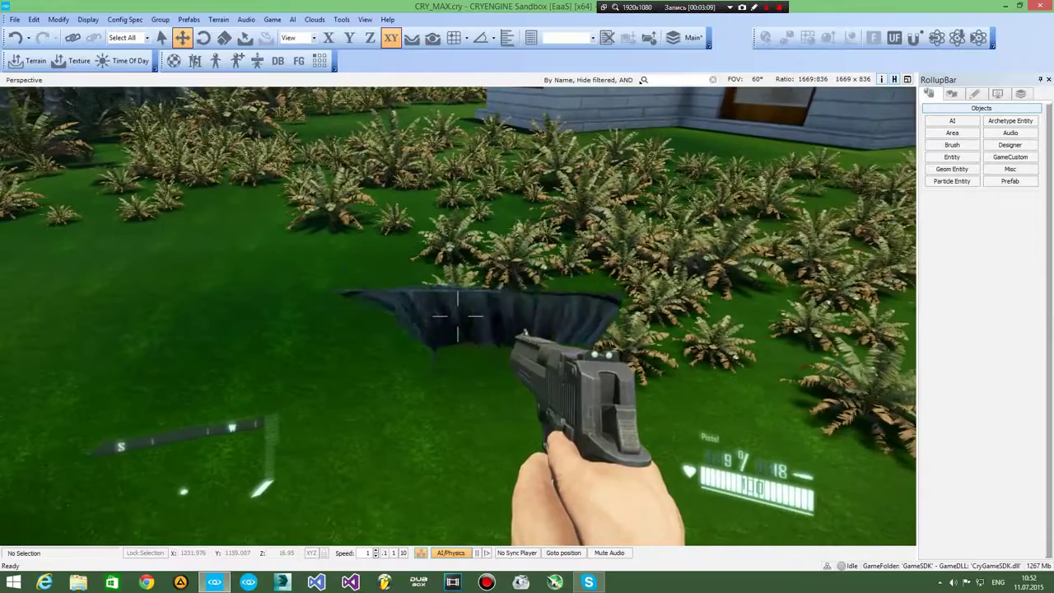
key(Escape)
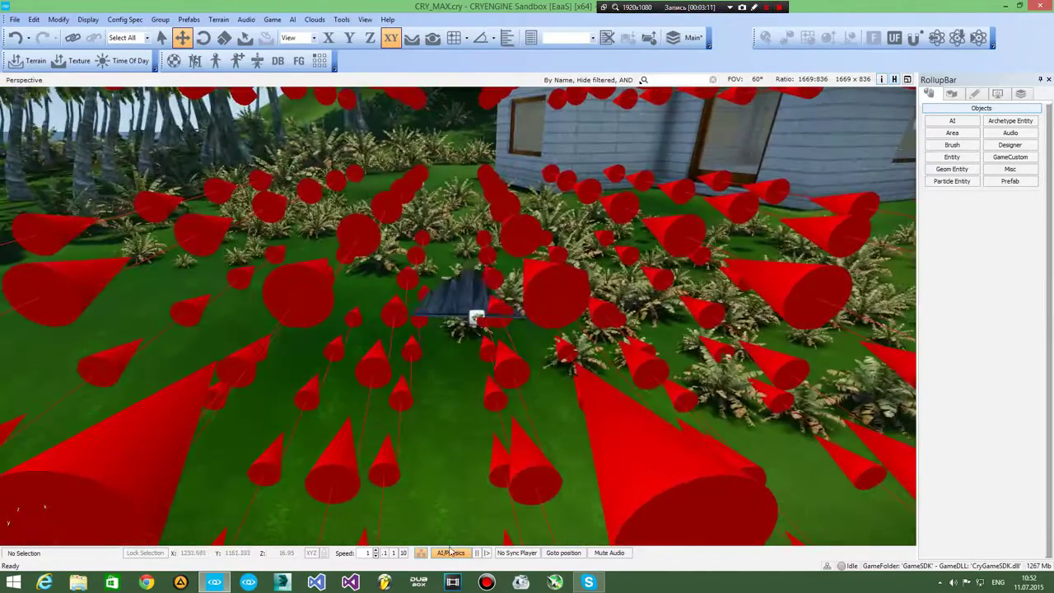
Clone the cloth three times along the Y axis to form a row of four, and preview the row in game mode
click(473, 319)
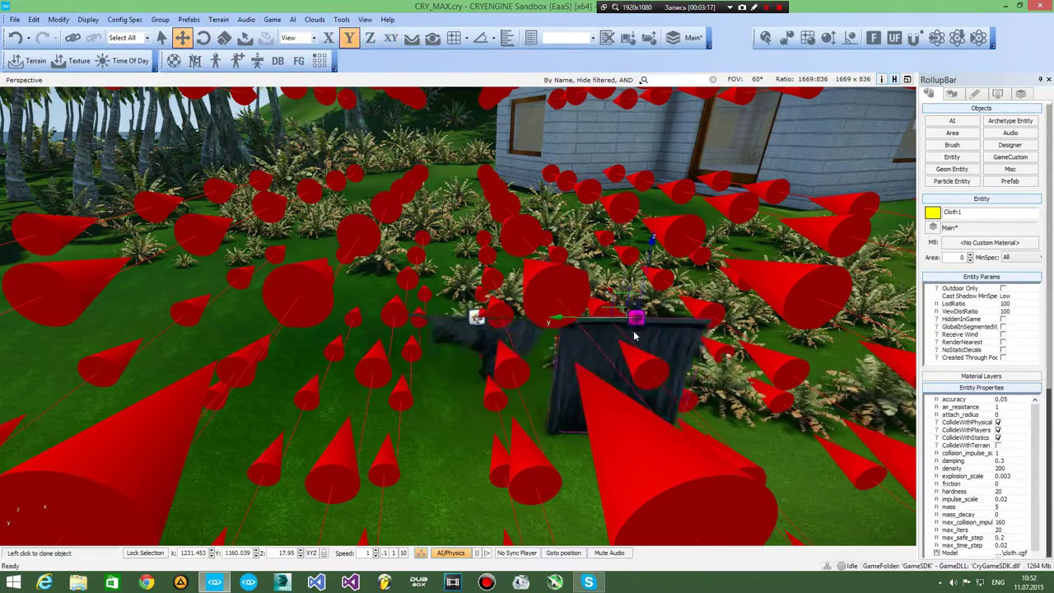
key(ctrl+c)
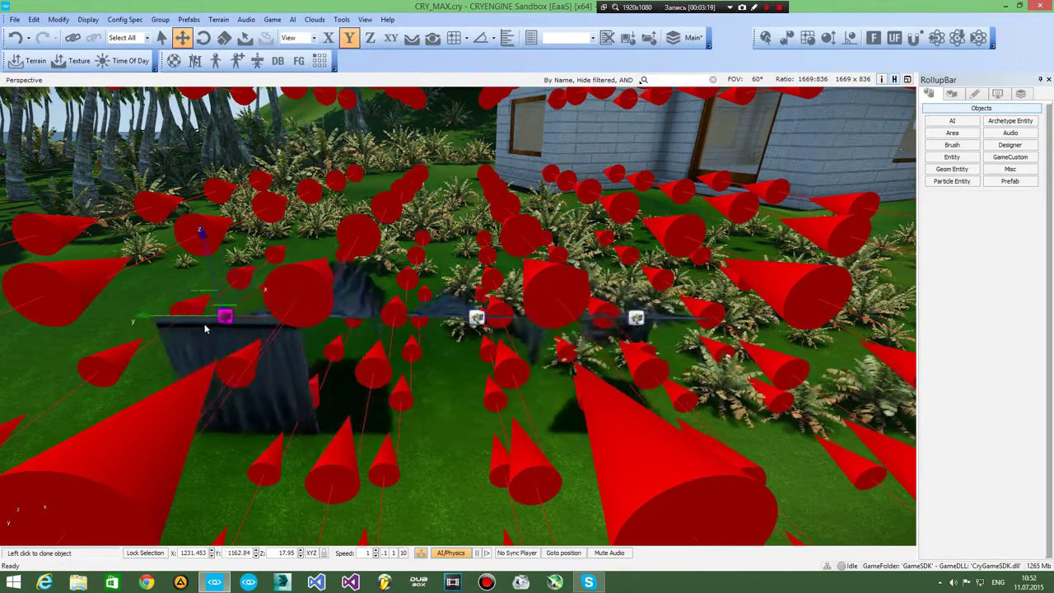
click(153, 316)
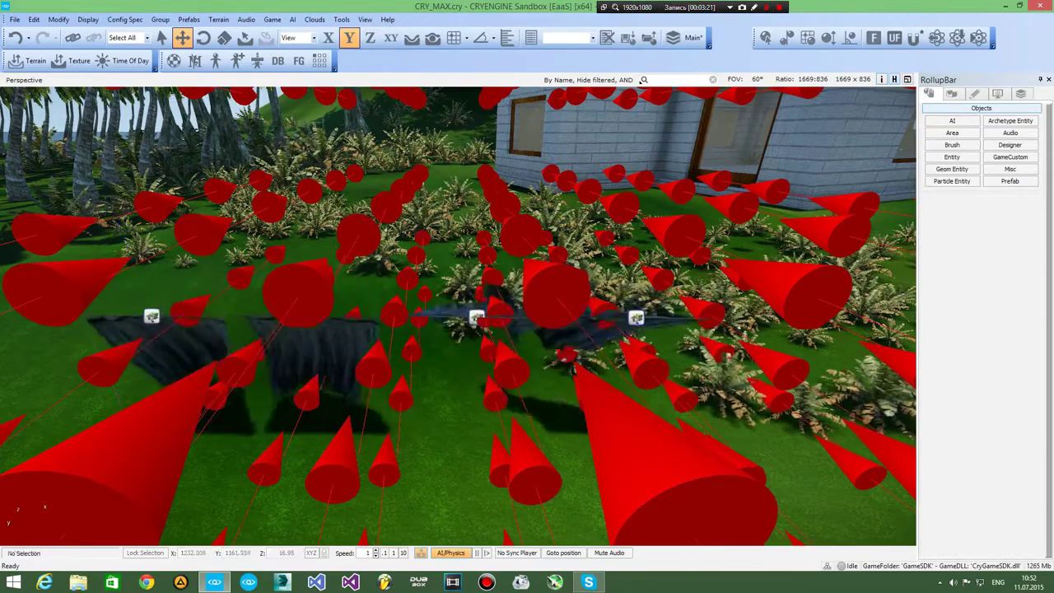
key(ctrl+g)
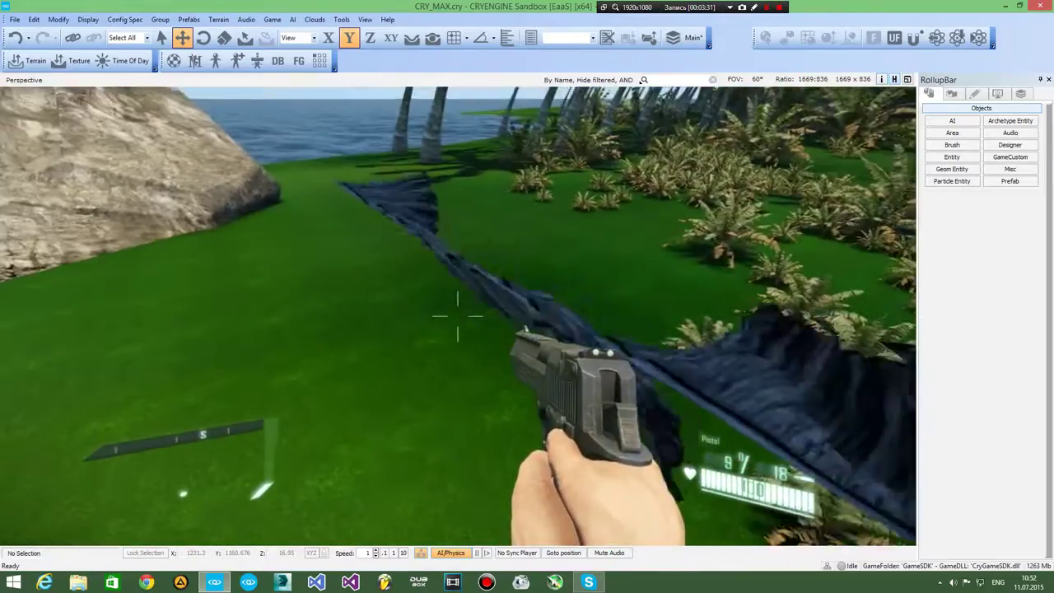
key(Escape)
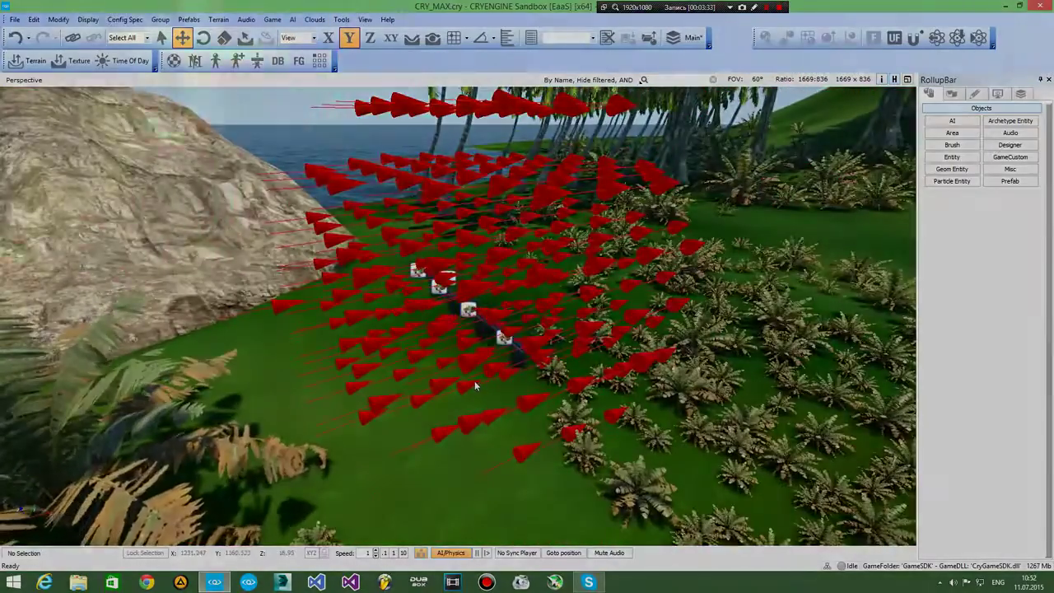